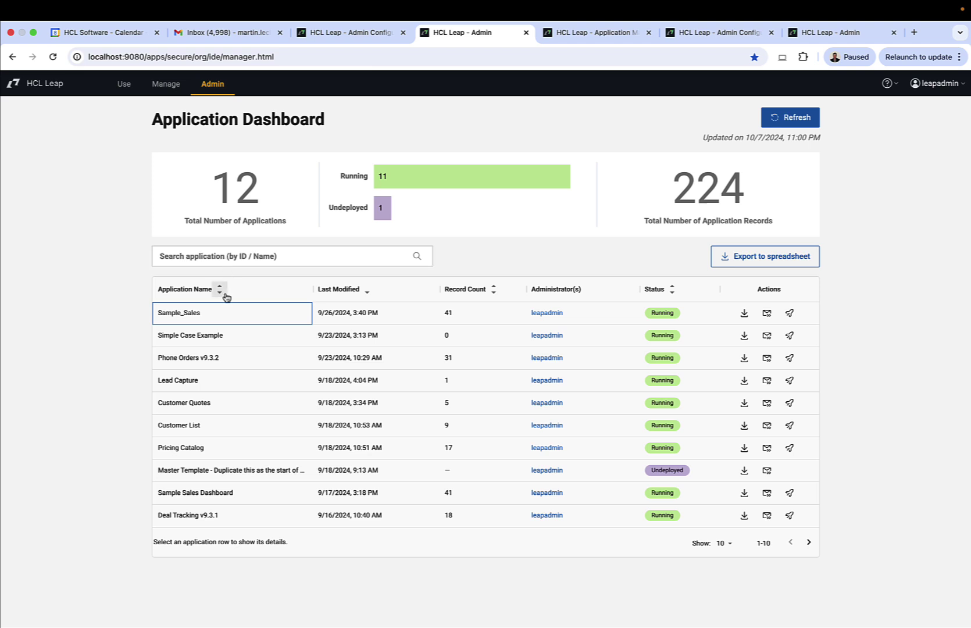
# Step: Sort the dashboard's applications by record count, ascending from 0 to 38 records
pyautogui.click(368, 292)
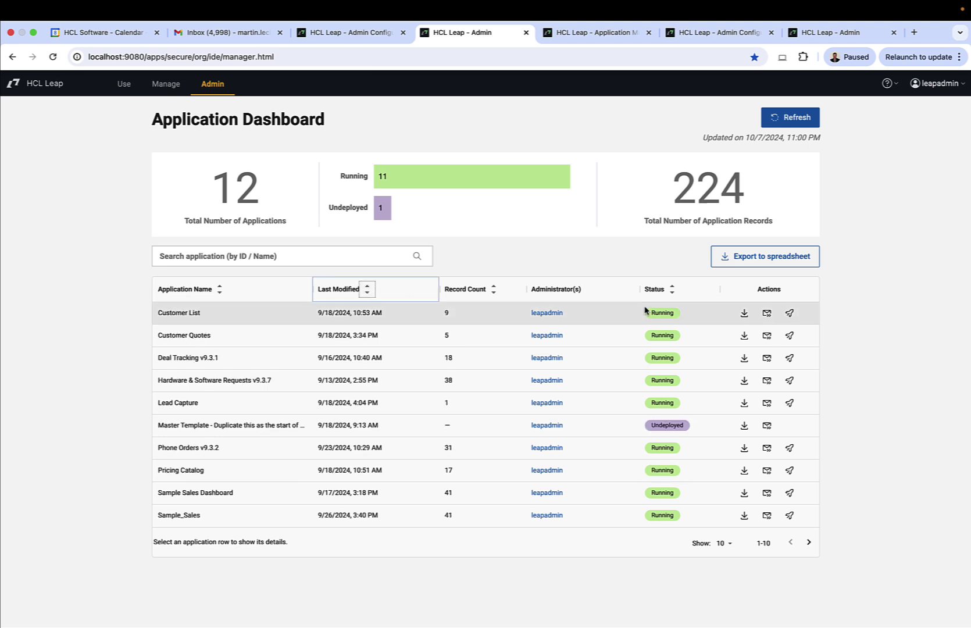
pyautogui.click(495, 291)
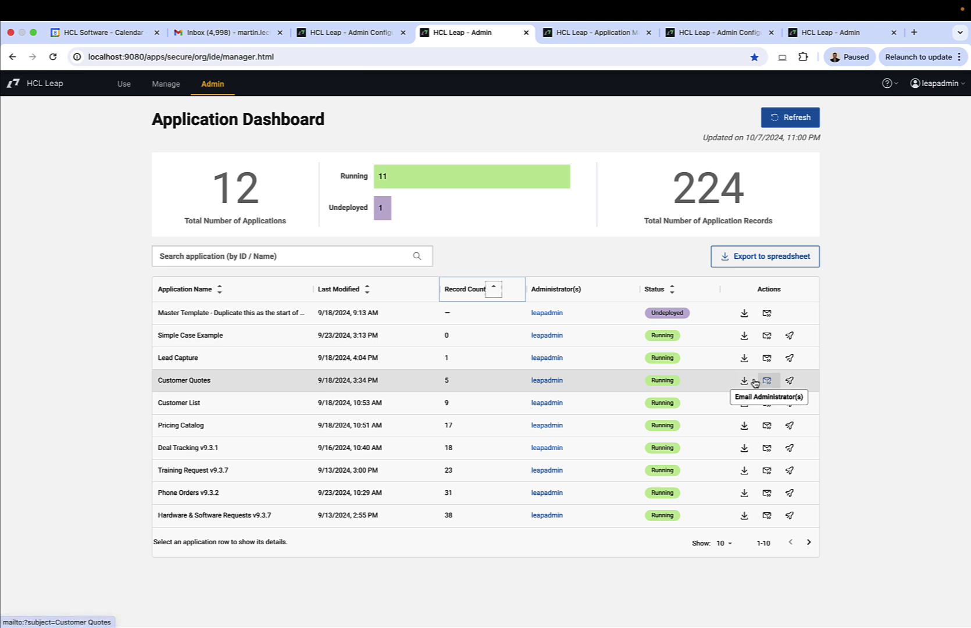
# Step: Open the Simple Case Example application's details panel, then close it
pyautogui.click(264, 341)
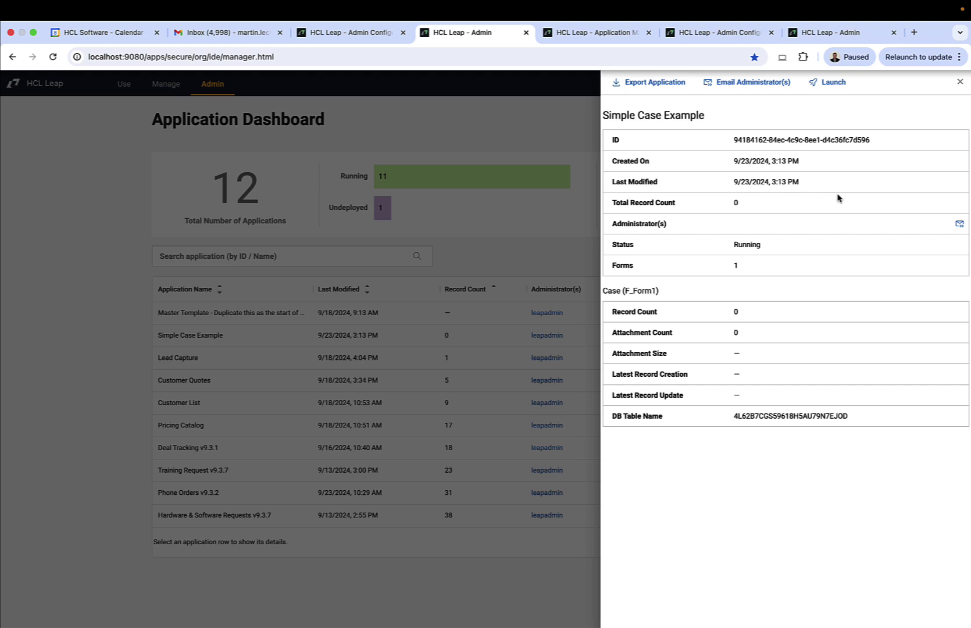
pyautogui.click(108, 360)
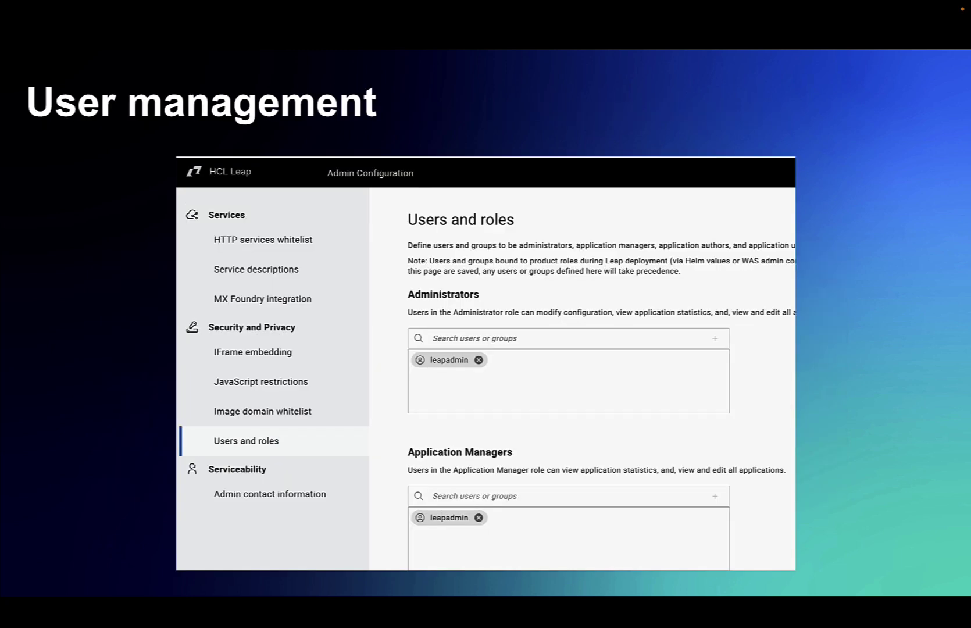
# Step: Leave the User management slide for the live Users and roles admin page
pyautogui.press('super+Tab')
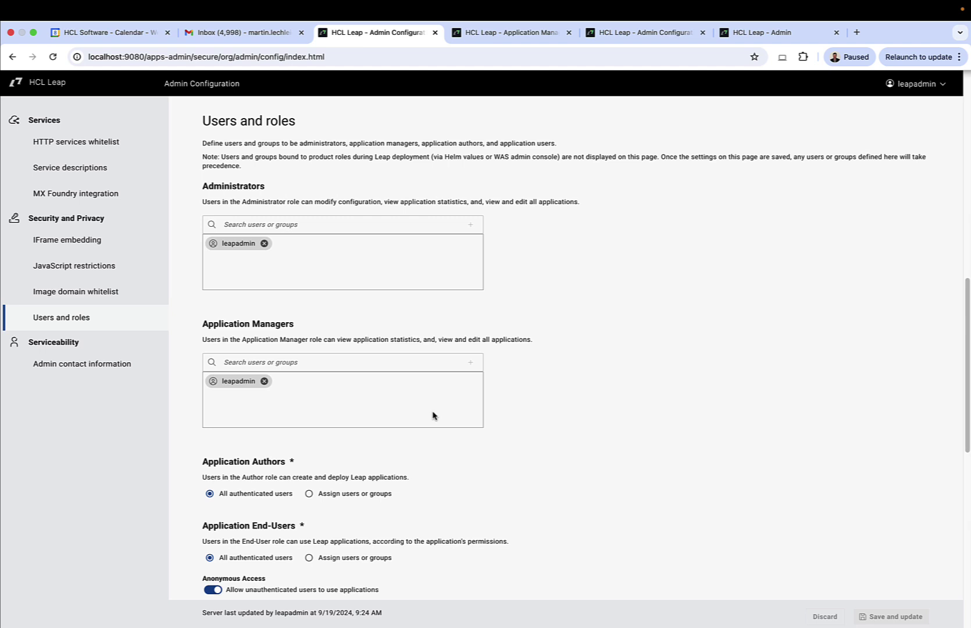
pyautogui.scroll(-3, 432, 416)
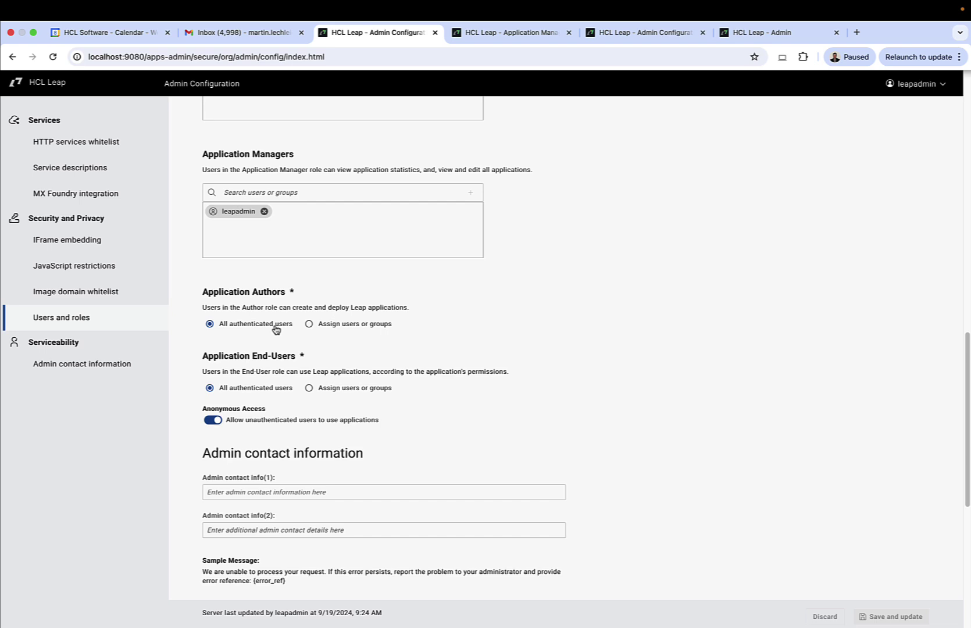
pyautogui.click(310, 323)
pyautogui.click(351, 343)
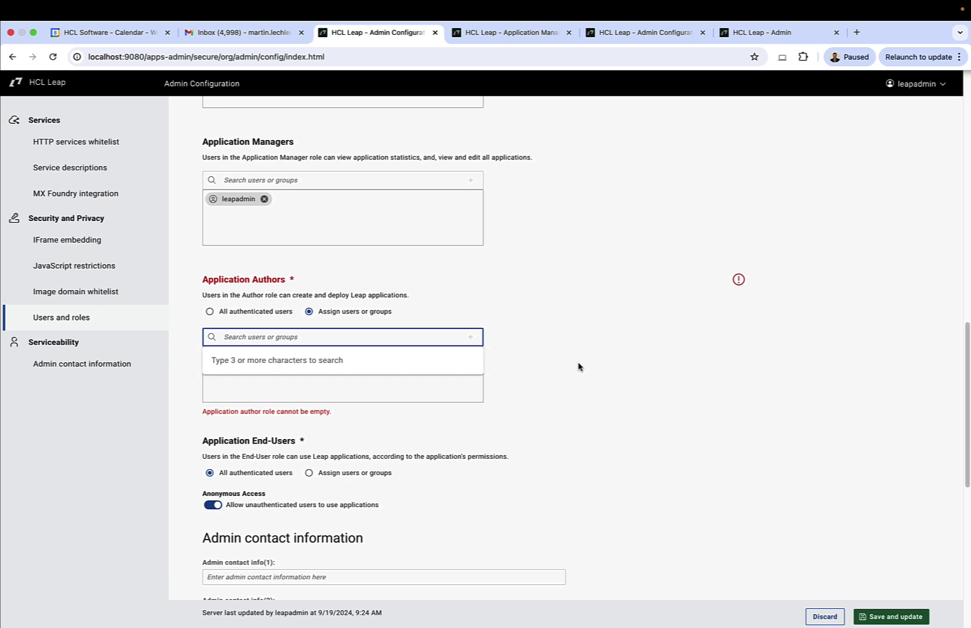
pyautogui.scroll(-4, 573, 368)
pyautogui.scroll(-3, 559, 377)
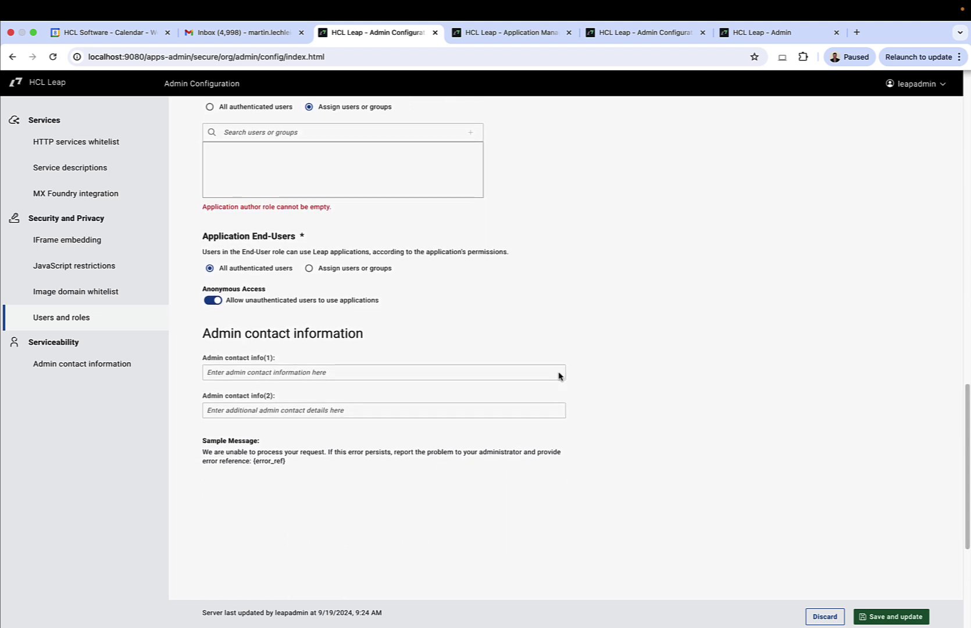
pyautogui.scroll(-1, 558, 376)
pyautogui.scroll(-2, 558, 376)
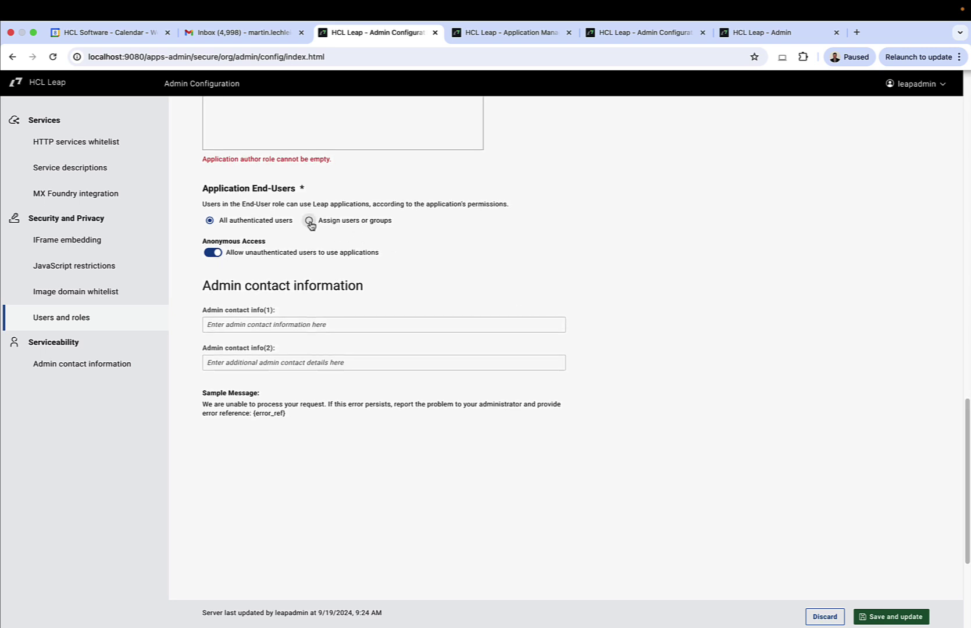
pyautogui.click(309, 221)
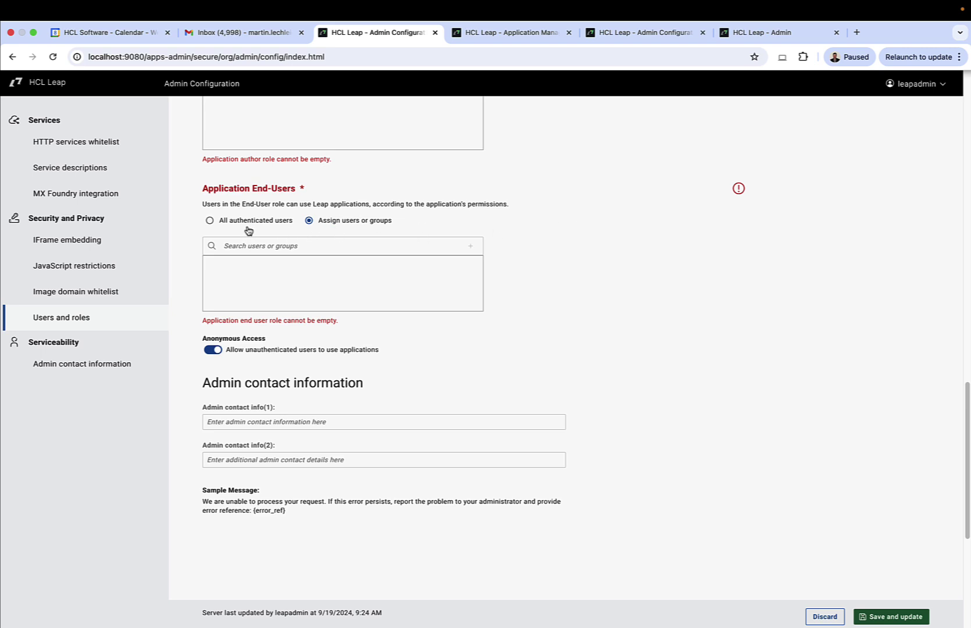
pyautogui.click(209, 220)
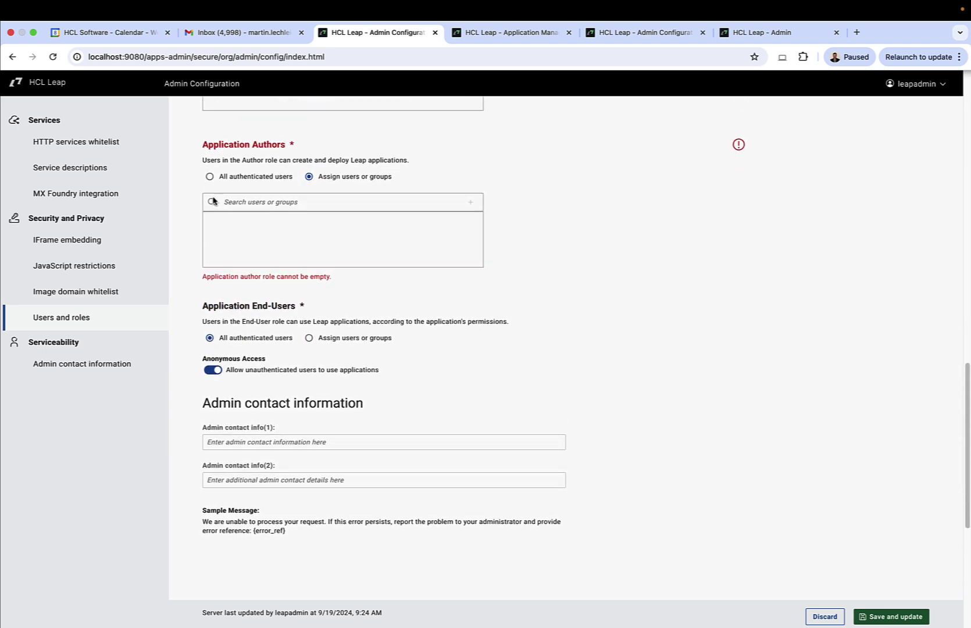
pyautogui.click(209, 177)
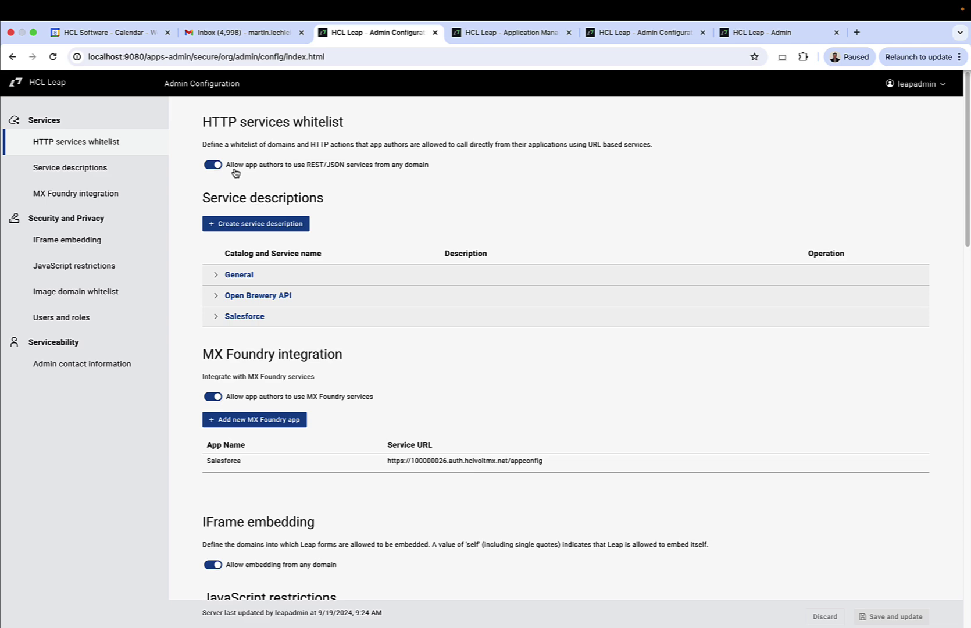
pyautogui.scroll(-5, 272, 231)
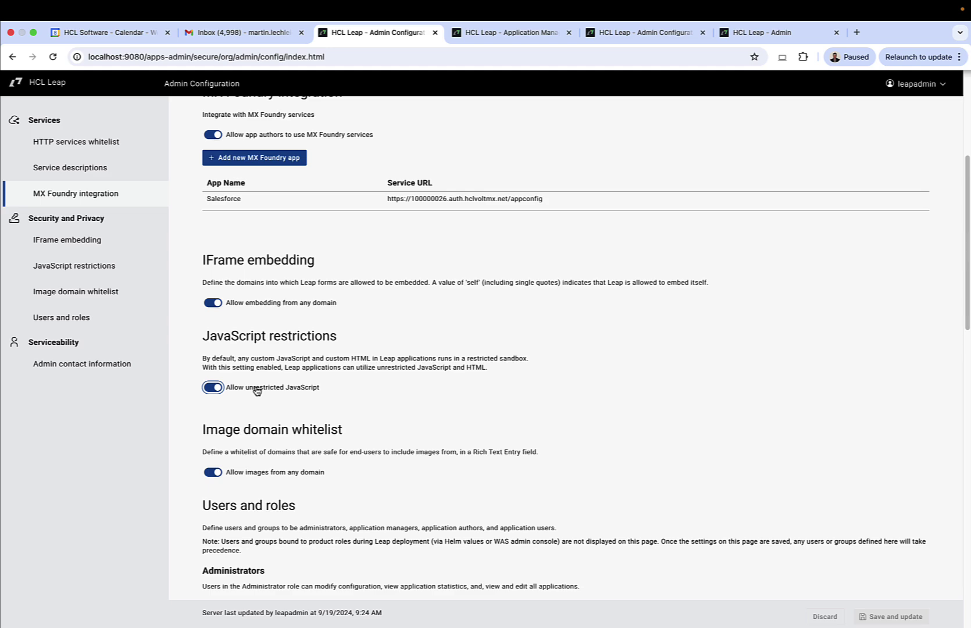
pyautogui.scroll(-3, 260, 388)
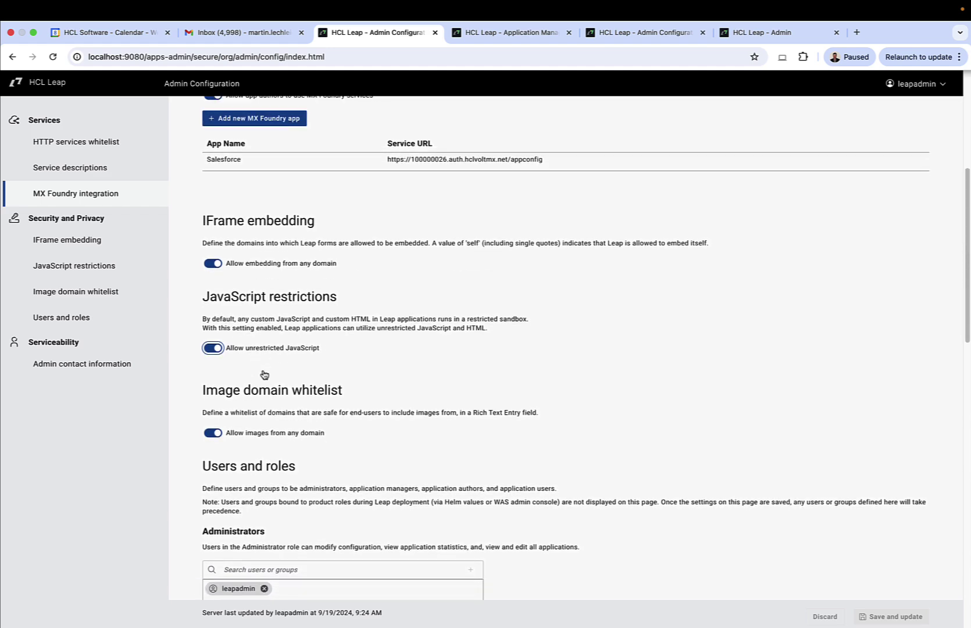
pyautogui.scroll(-6, 264, 371)
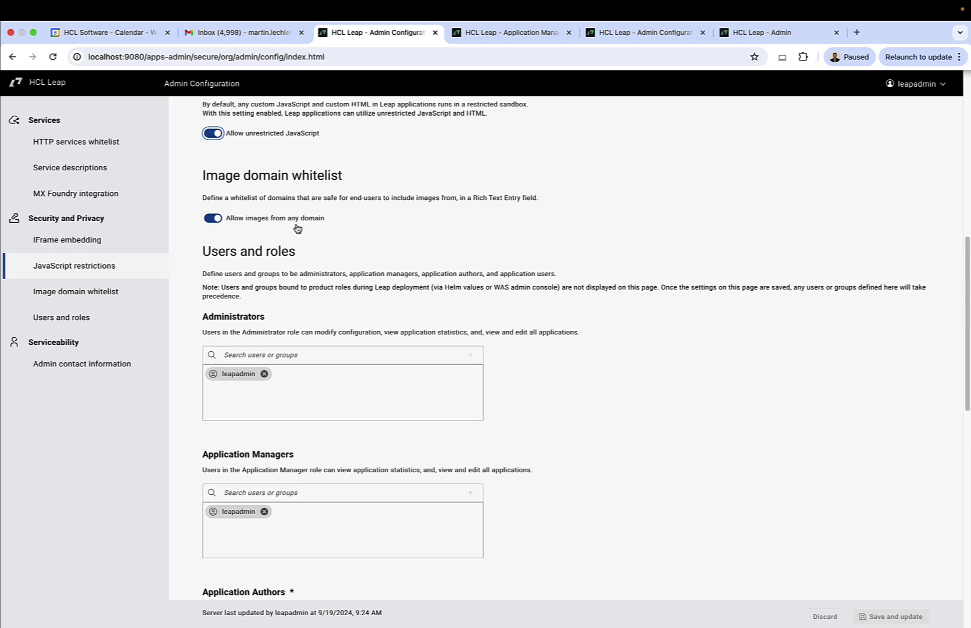
pyautogui.scroll(-5, 297, 228)
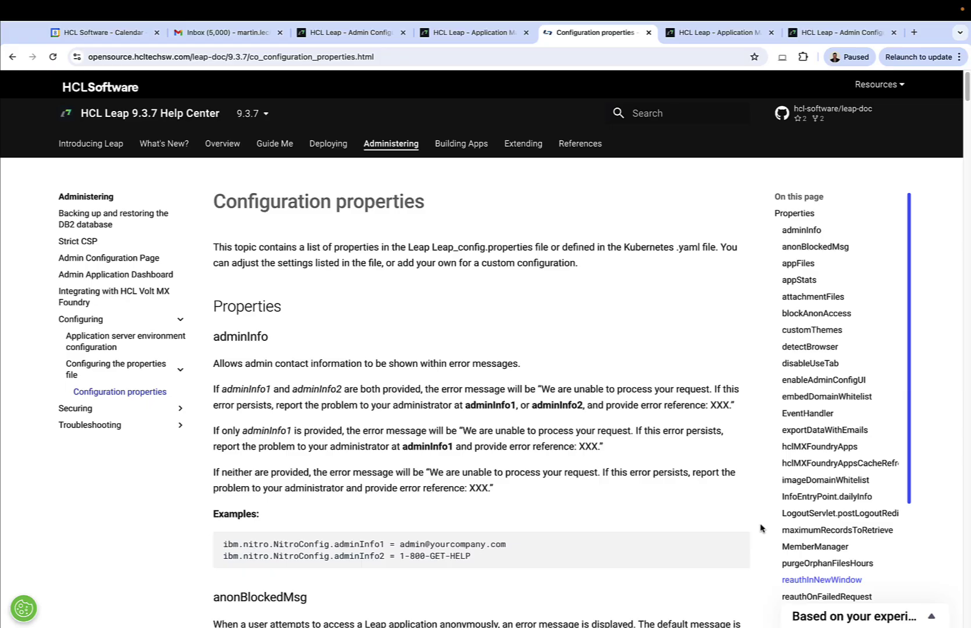
# Step: Scroll down through the Configuration properties help page
pyautogui.scroll(-8, 760, 528)
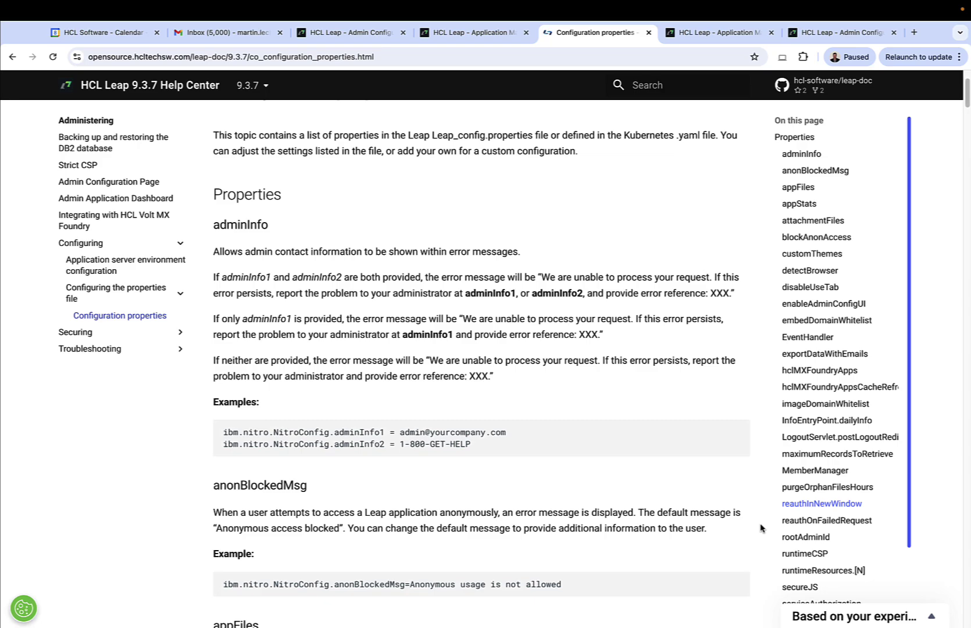
pyautogui.scroll(-10, 759, 525)
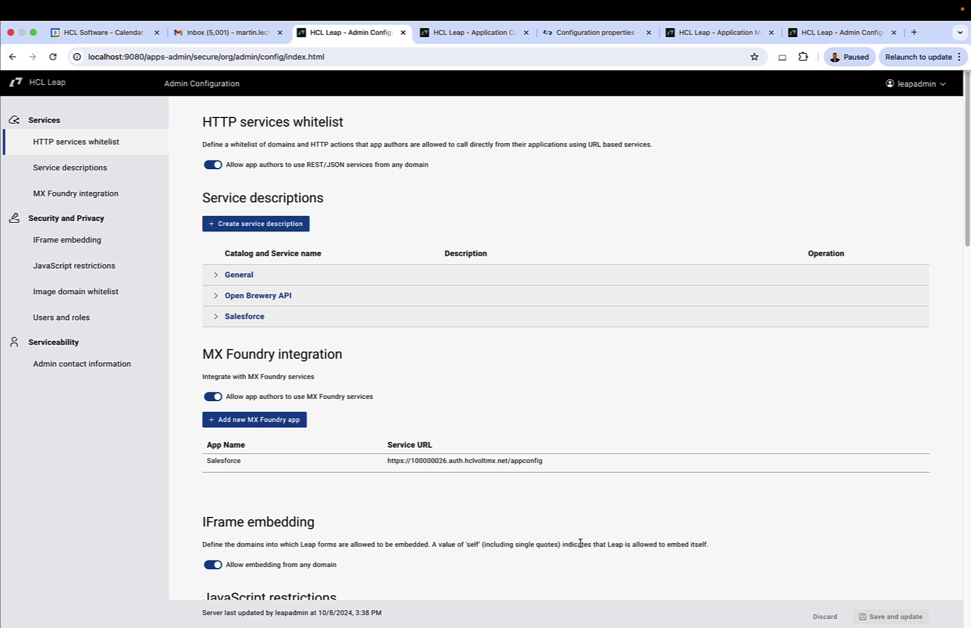
# Step: Start a REST/JSON service description from the pasted IPRegistry address, making its key parameter fixed
pyautogui.click(292, 233)
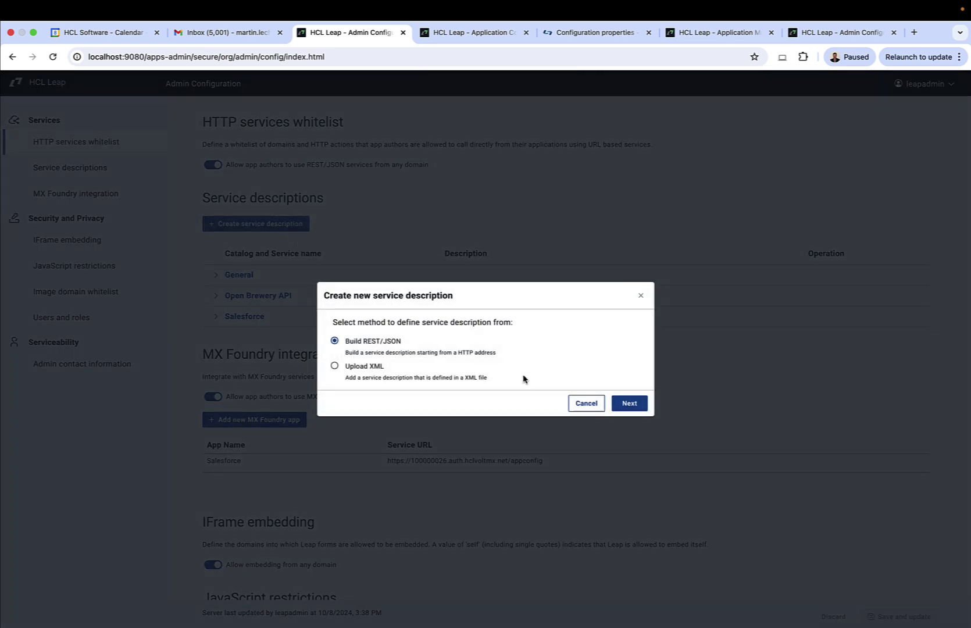
pyautogui.click(630, 409)
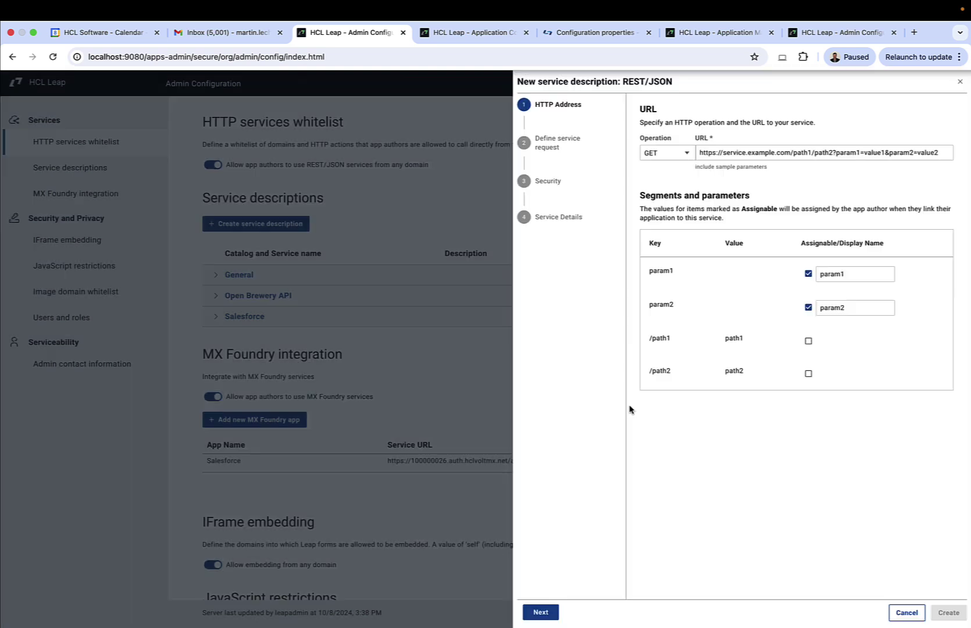
pyautogui.click(942, 153)
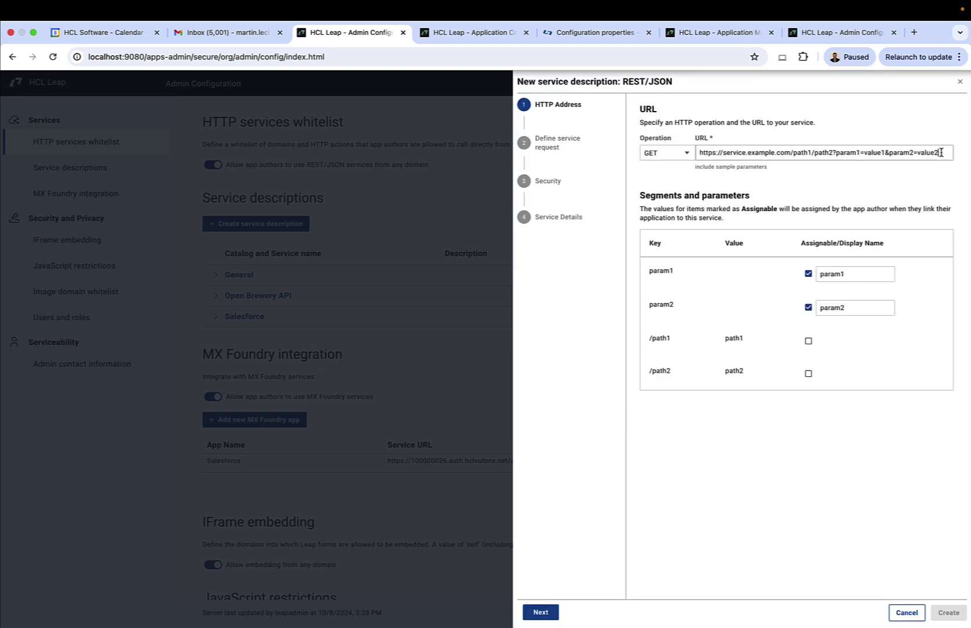
pyautogui.hotkey('ctrl', 'a')
pyautogui.hotkey('ctrl', 'v')
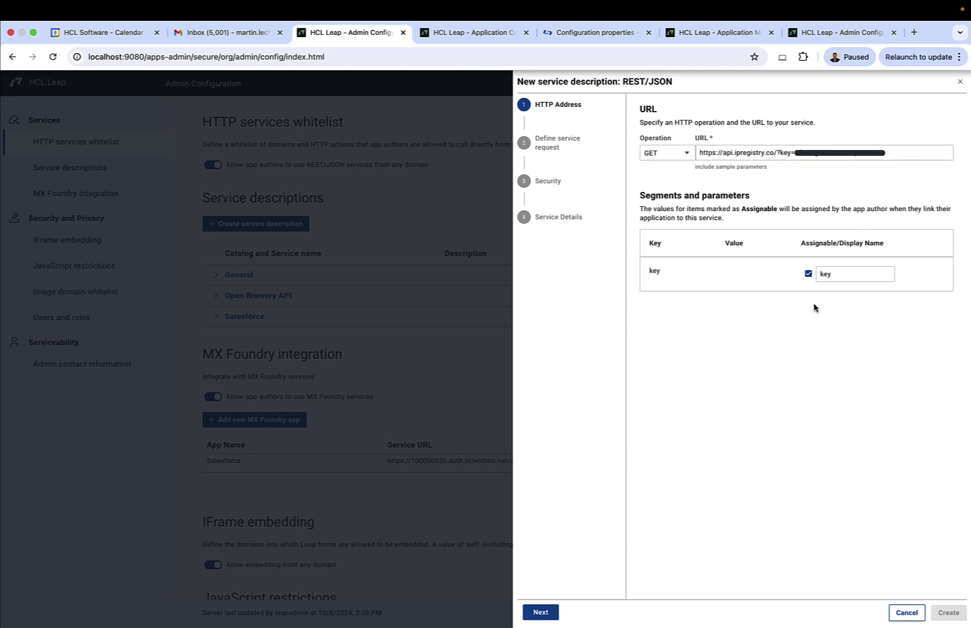
pyautogui.click(808, 273)
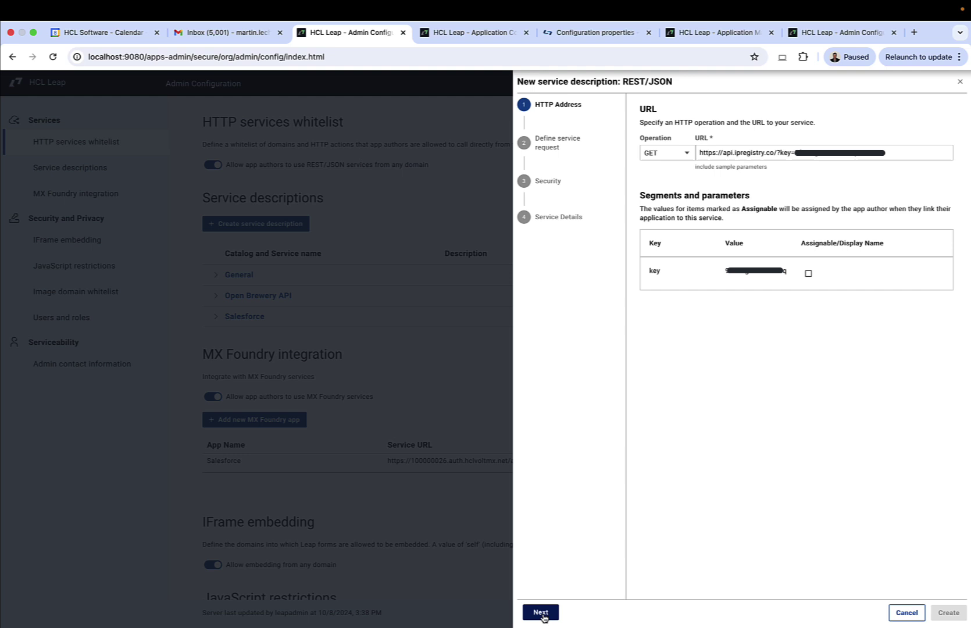
# Step: Advance through the service request and security settings, reviewing end user access
pyautogui.click(542, 614)
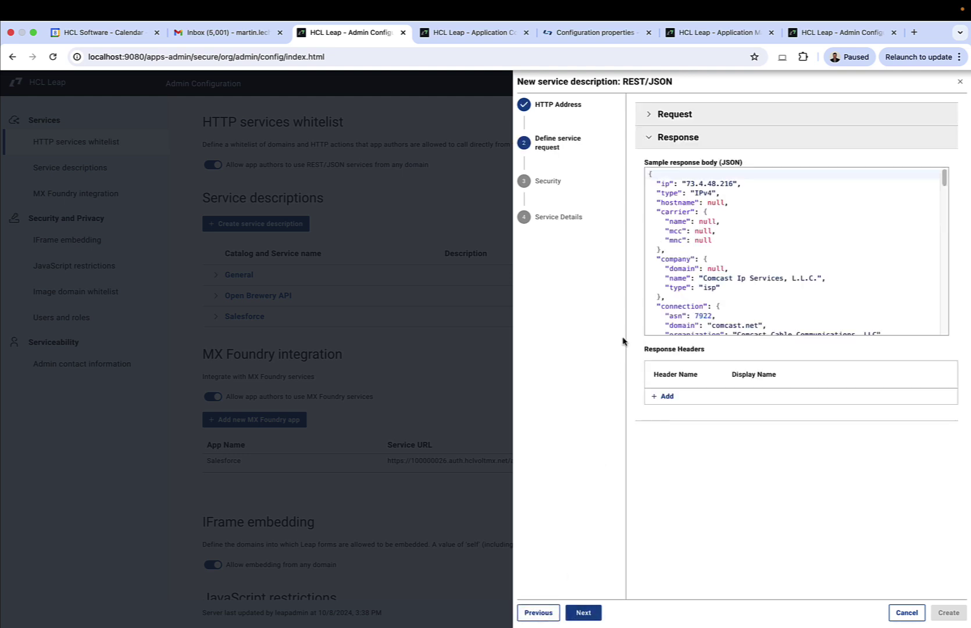
pyautogui.click(593, 616)
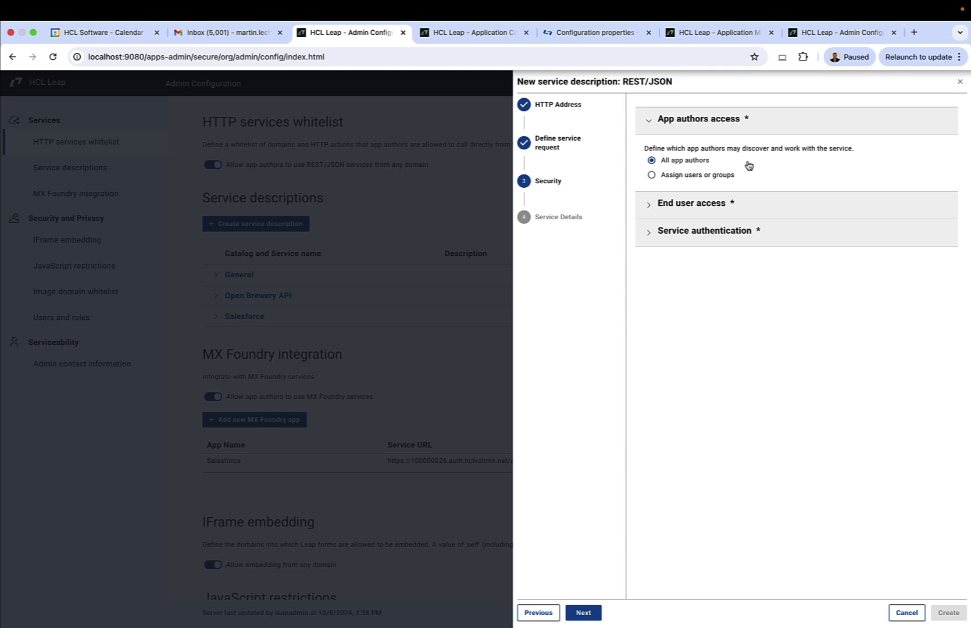
pyautogui.click(648, 211)
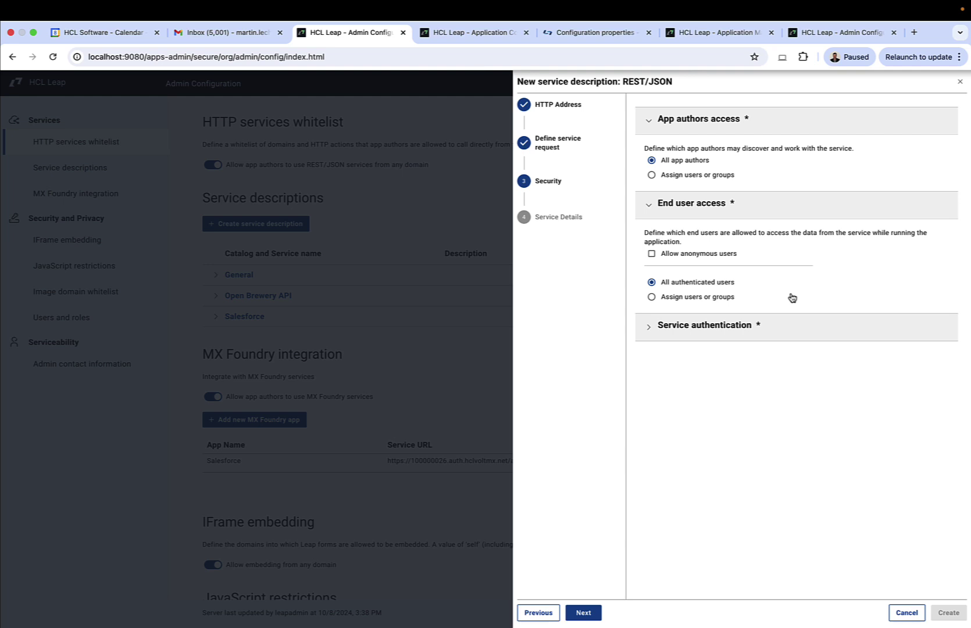
pyautogui.click(582, 613)
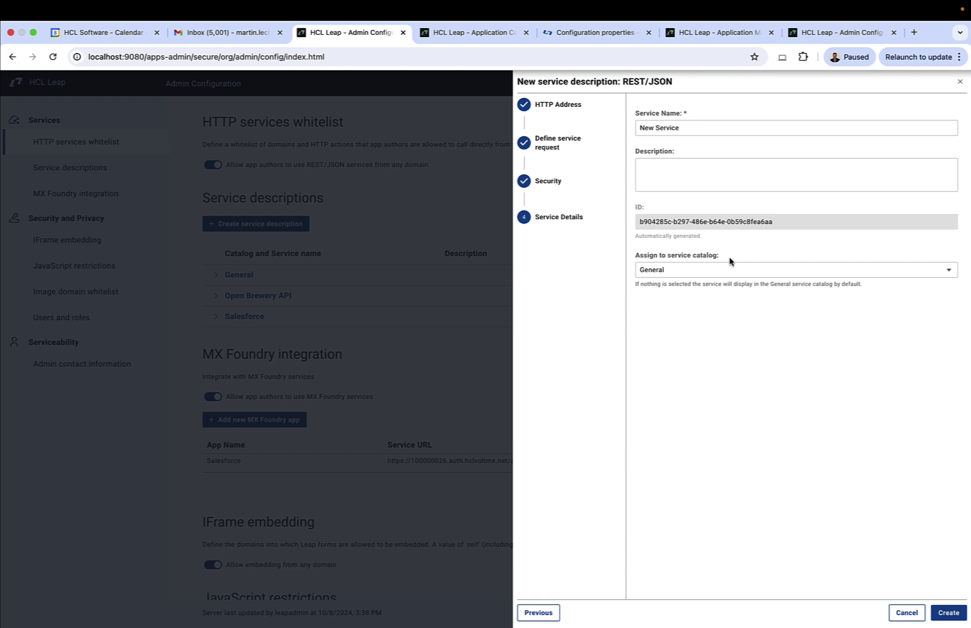
# Step: Name the service IPRegistry, file it in a new Marketing catalog, and create it
pyautogui.click(694, 128)
pyautogui.press('super+a')
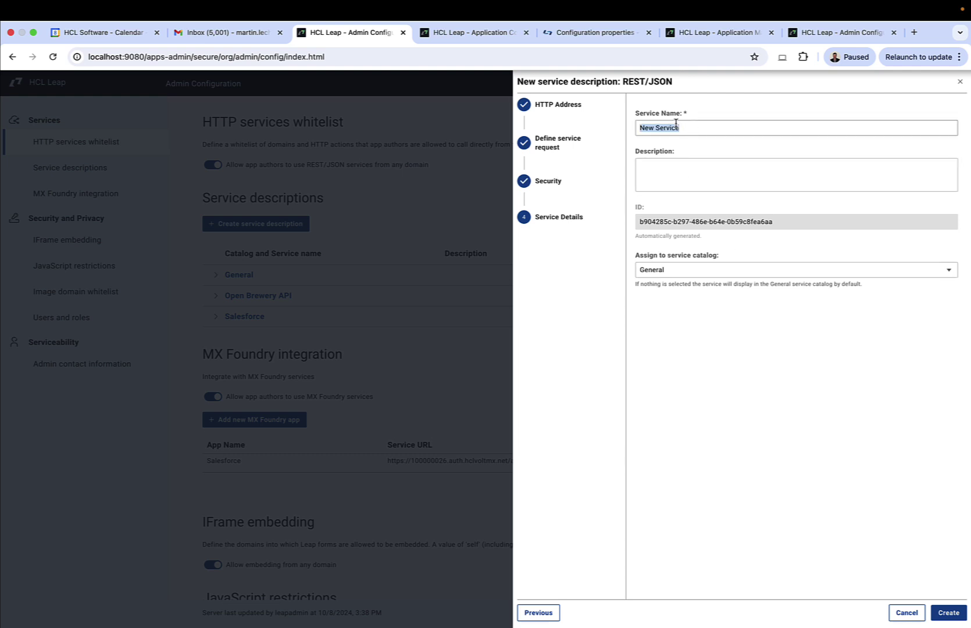
pyautogui.write('IPRegistry')
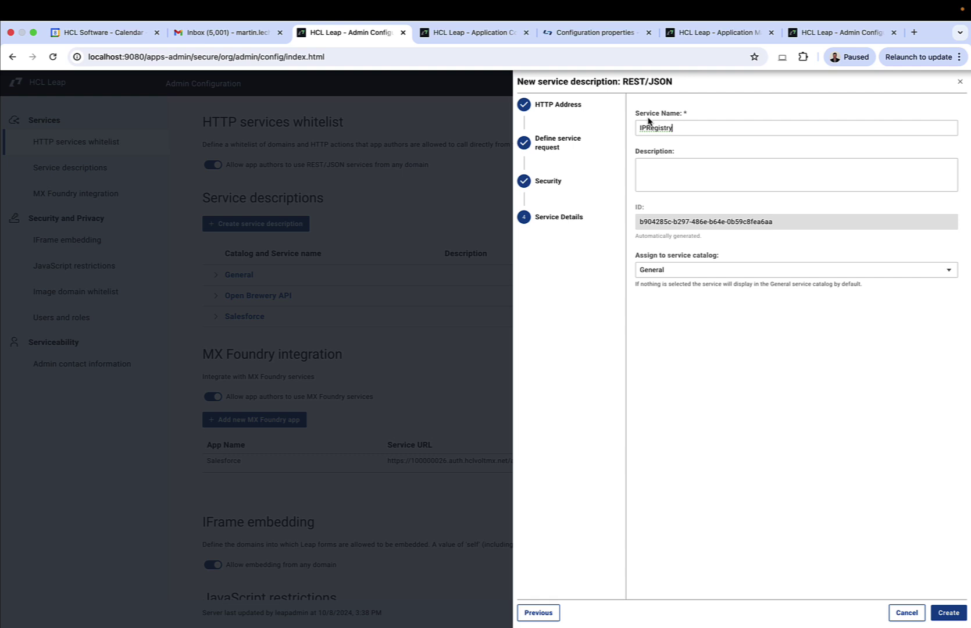
pyautogui.click(667, 166)
pyautogui.click(668, 270)
pyautogui.moveTo(668, 271); pyautogui.dragTo(640, 270)
pyautogui.write('Ma')
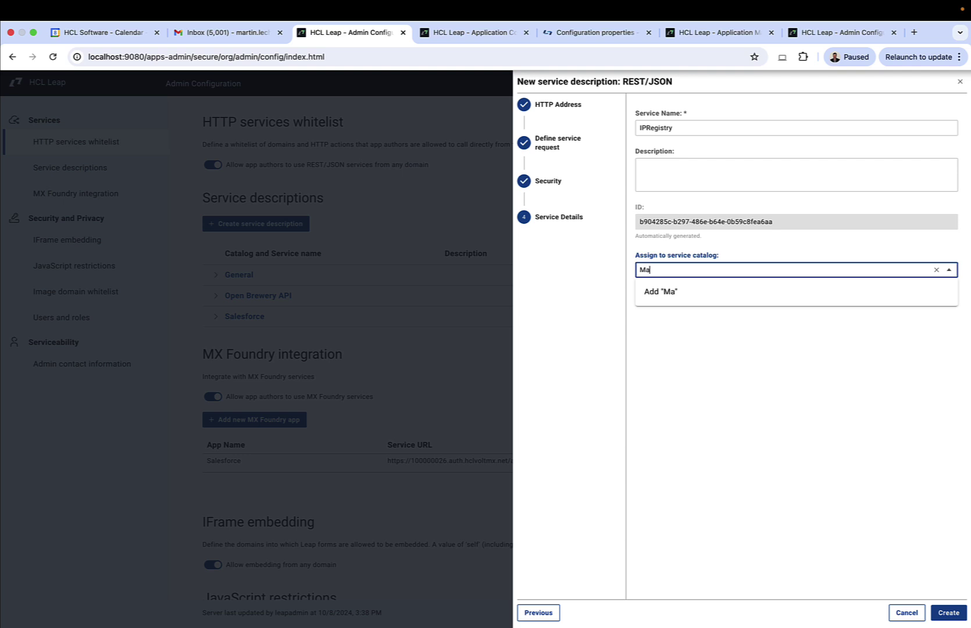
pyautogui.write('rketing')
pyautogui.click(647, 291)
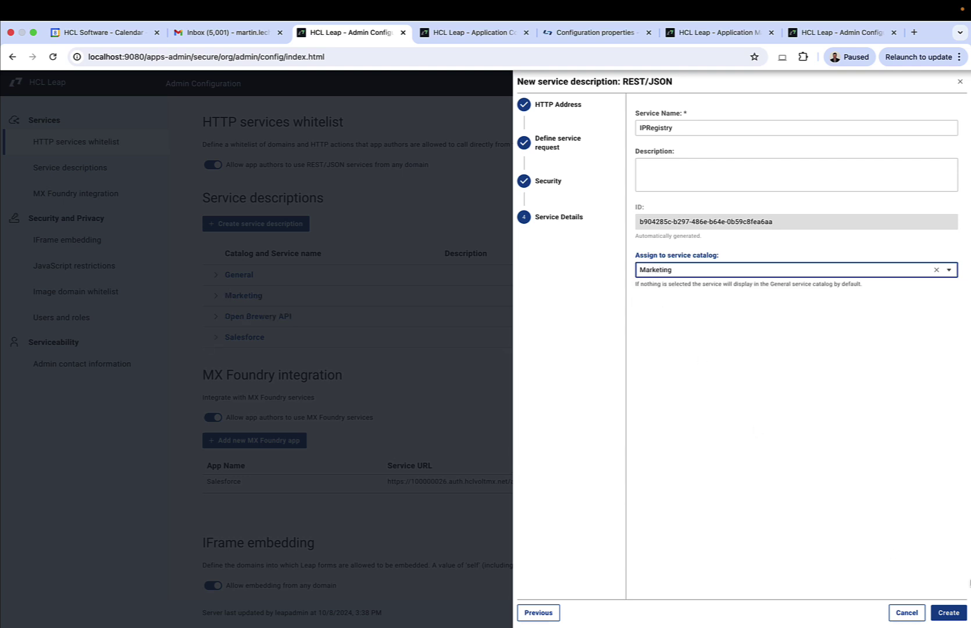
pyautogui.click(959, 612)
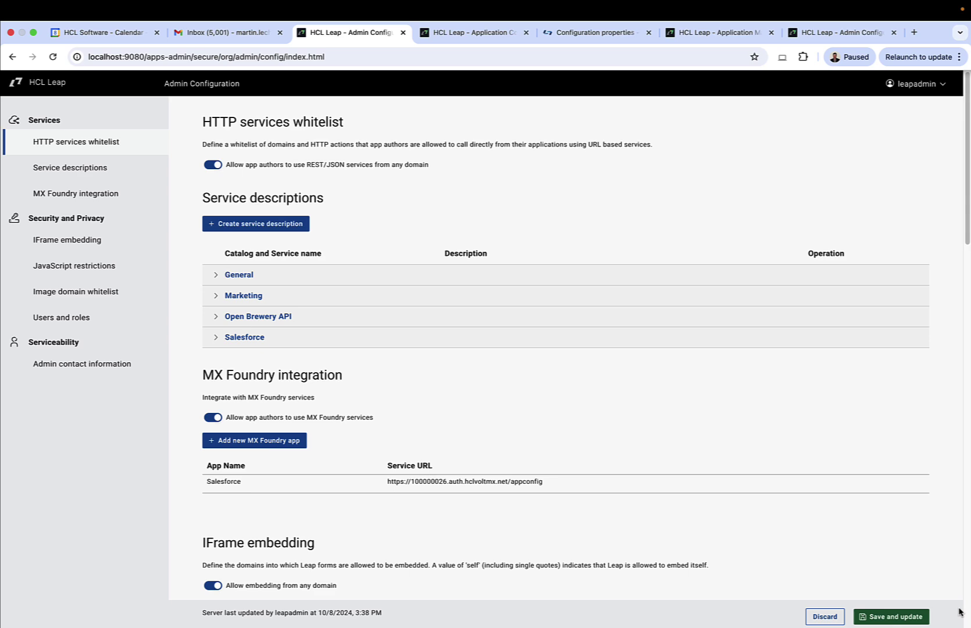
# Step: Save and apply the admin configuration changes to the server, then return to Lead Capture
pyautogui.click(896, 618)
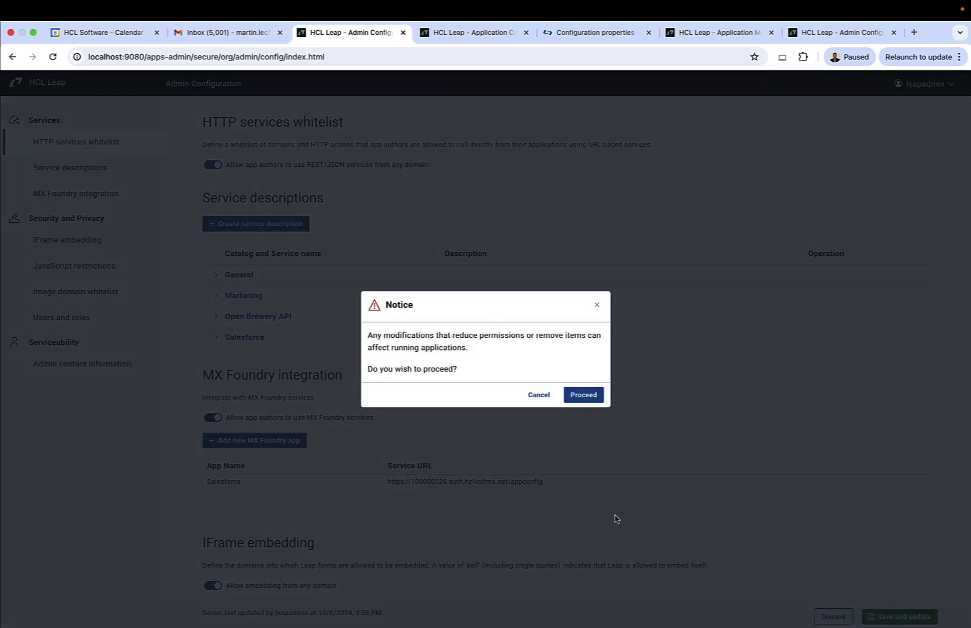
pyautogui.click(583, 393)
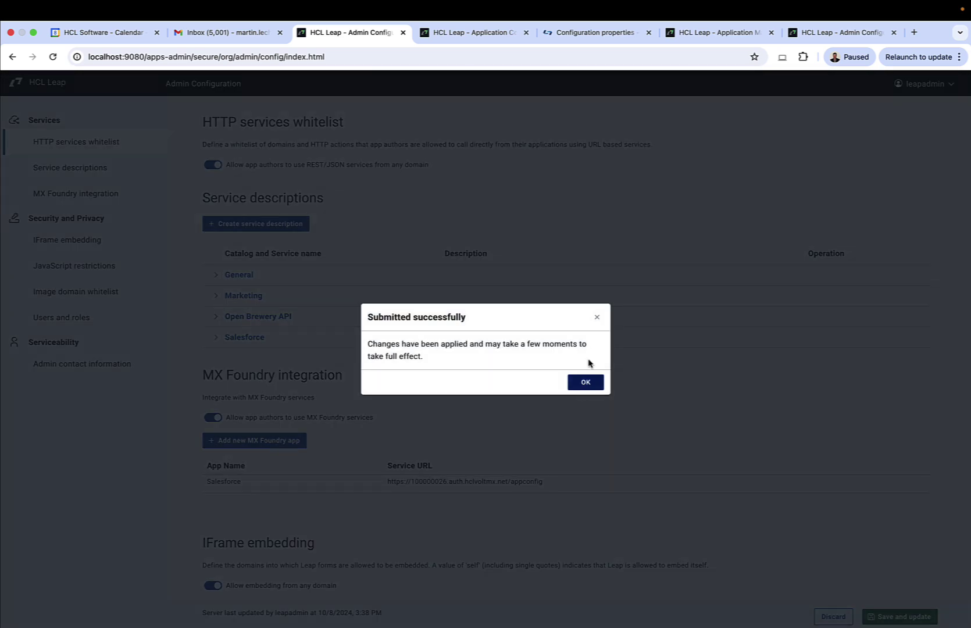
pyautogui.click(584, 387)
pyautogui.hotkey('ctrl', 'Tab')
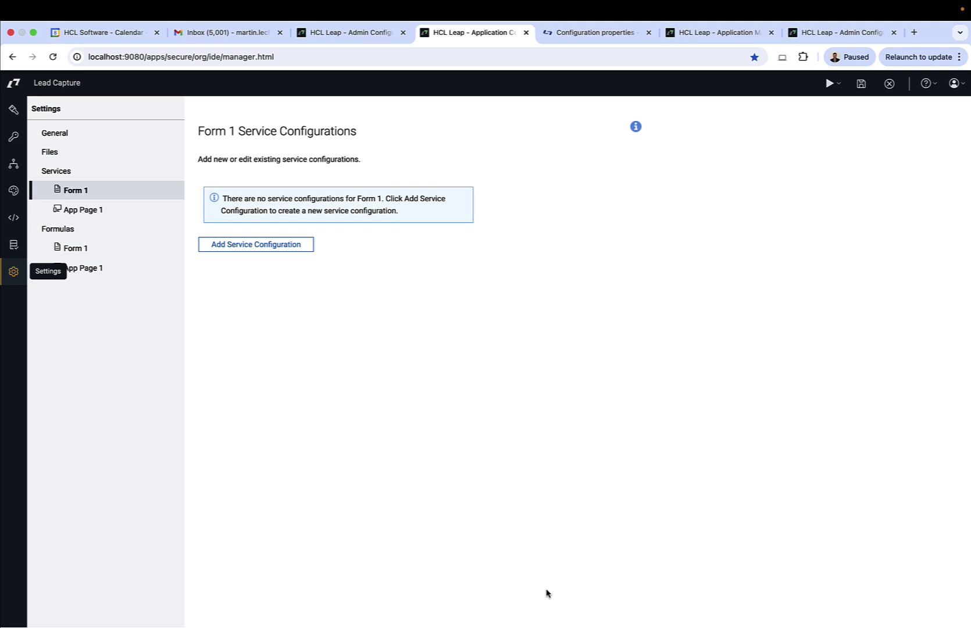
# Step: Add a Form 1 service configuration using IPRegistry from the Marketing catalog
pyautogui.click(273, 254)
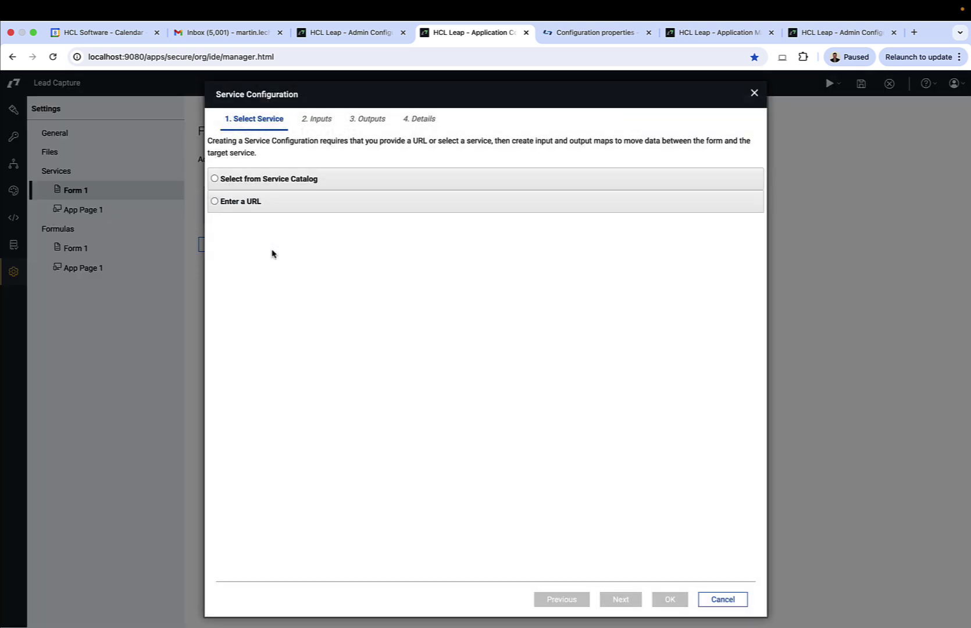
pyautogui.click(295, 182)
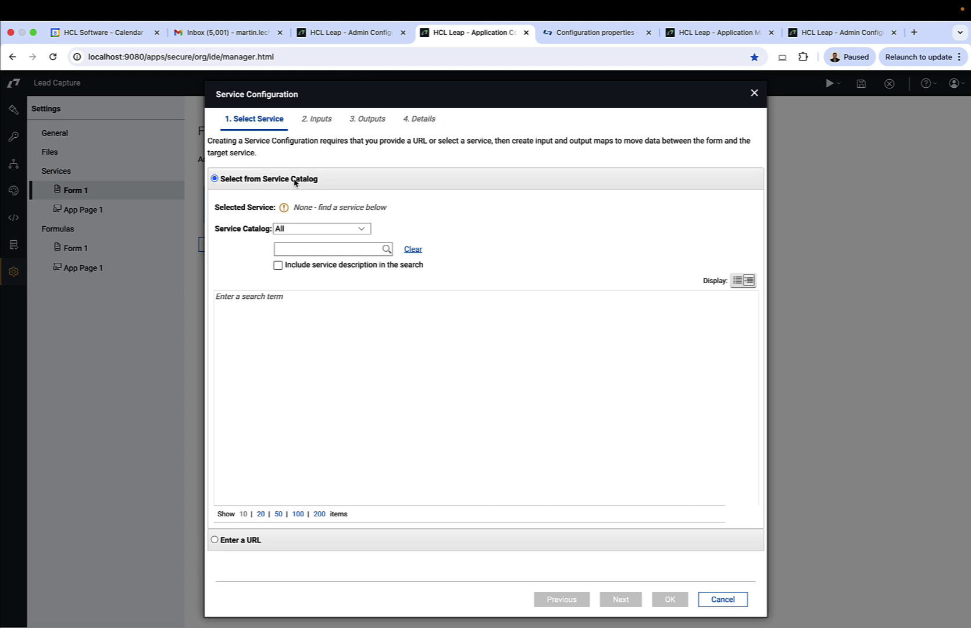
pyautogui.click(304, 232)
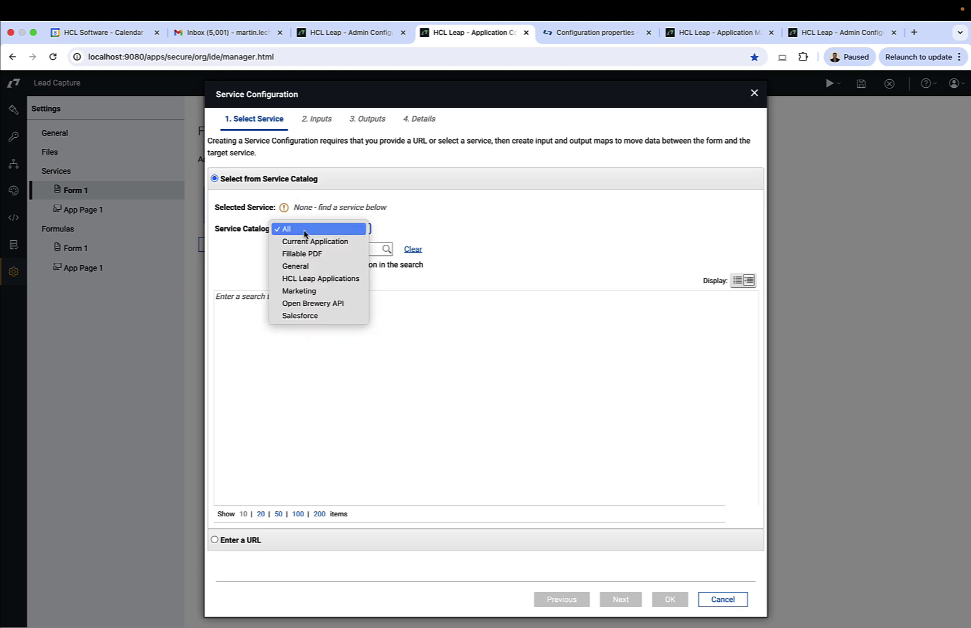
pyautogui.click(326, 292)
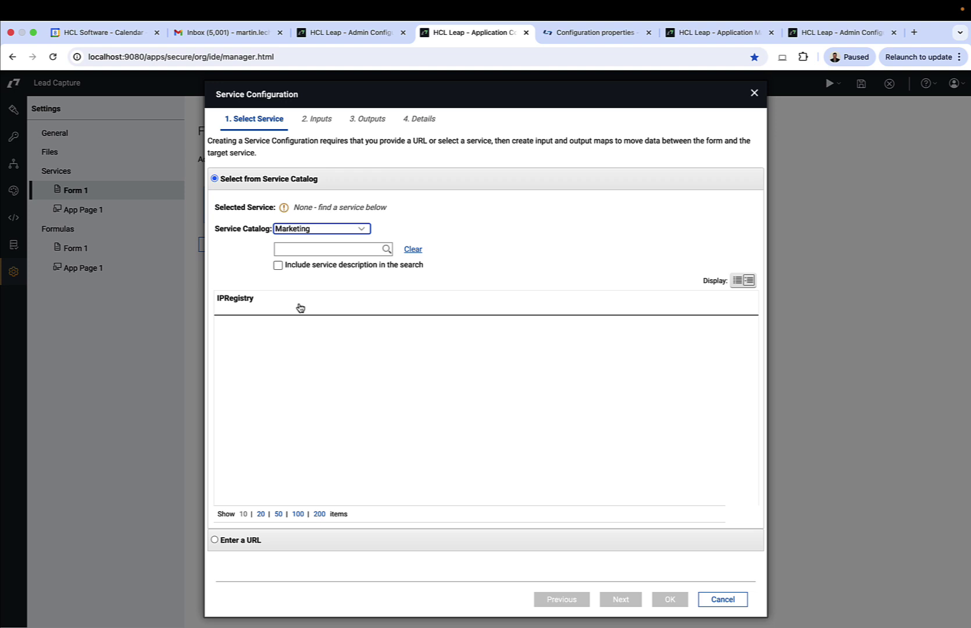
pyautogui.click(251, 305)
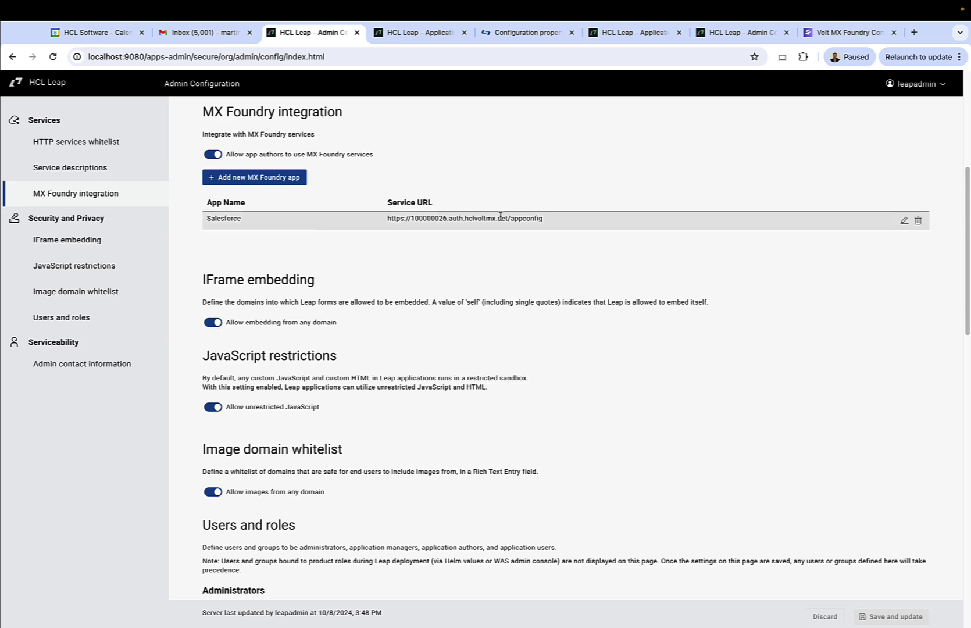
pyautogui.click(908, 224)
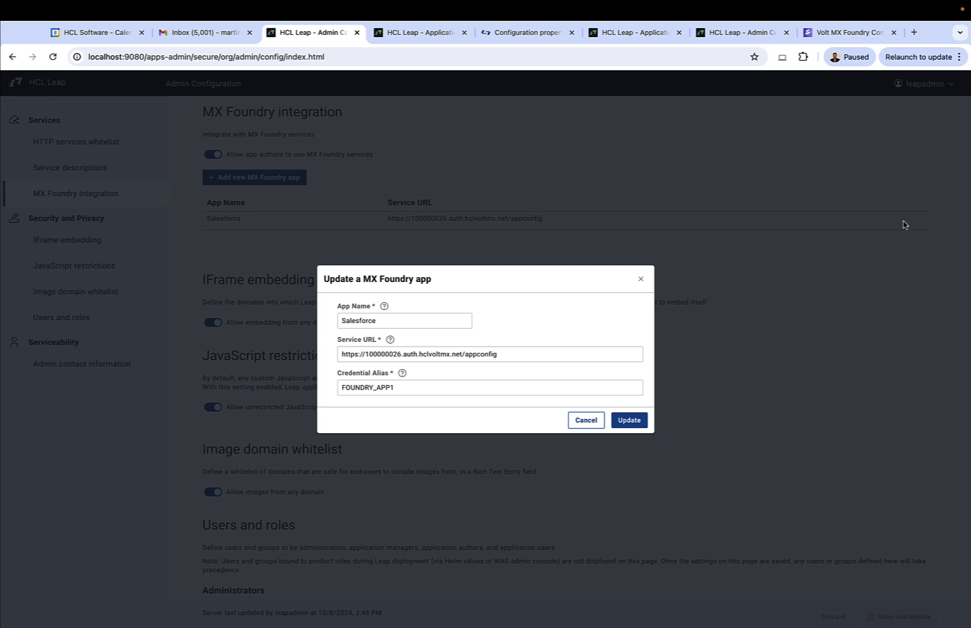
pyautogui.click(584, 422)
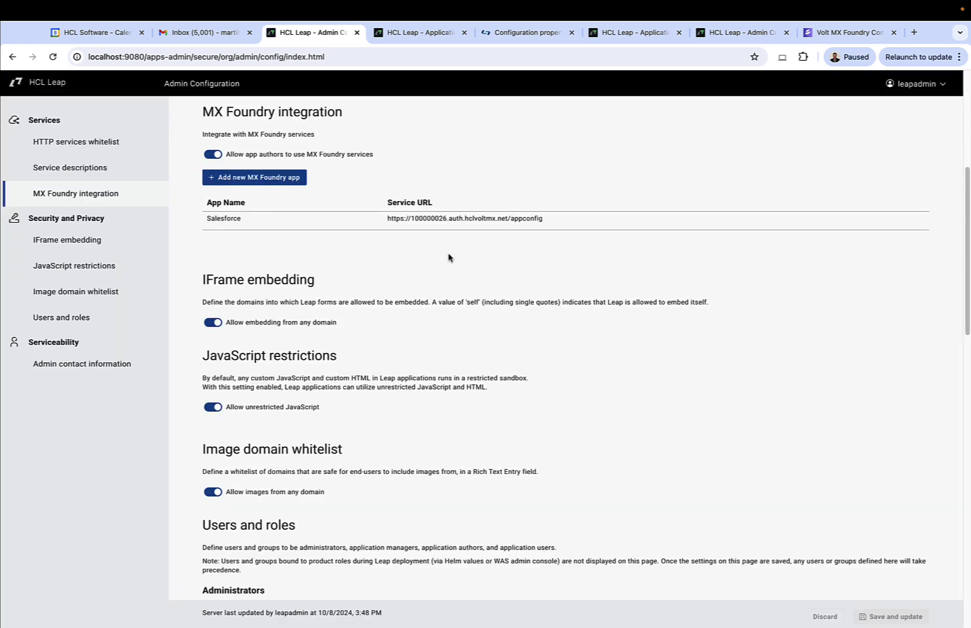
pyautogui.scroll(3, 409, 196)
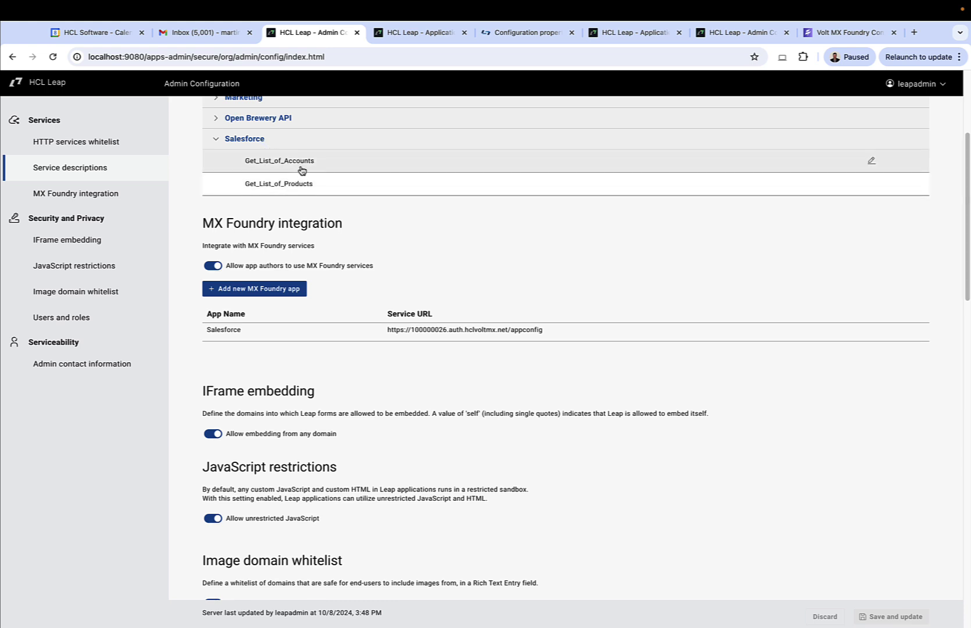
# Step: Check the Salesforce app's operations list in Volt MX Foundry, then return to Lead Capture
pyautogui.click(858, 37)
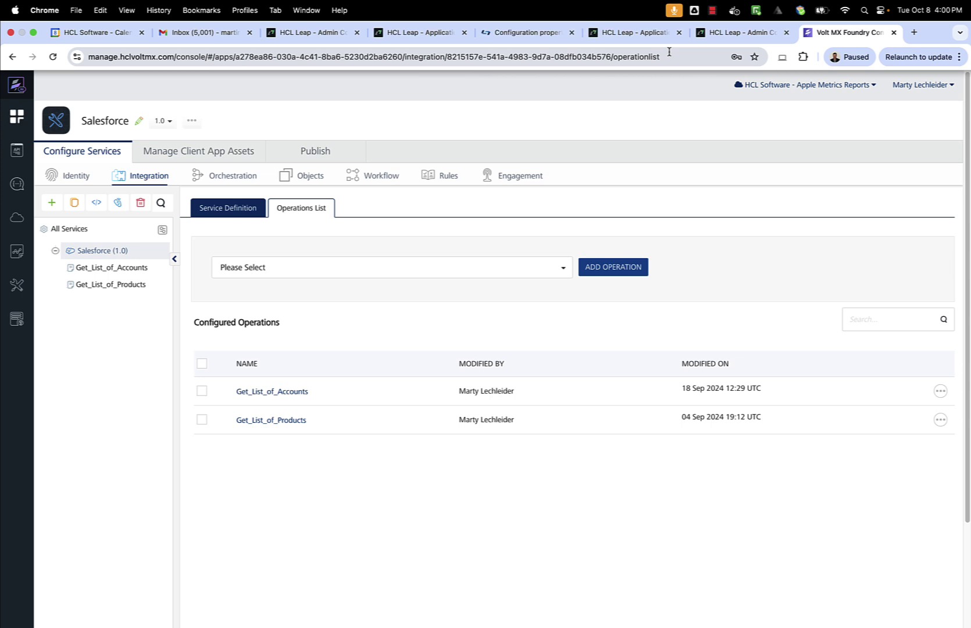
pyautogui.press('super+4')
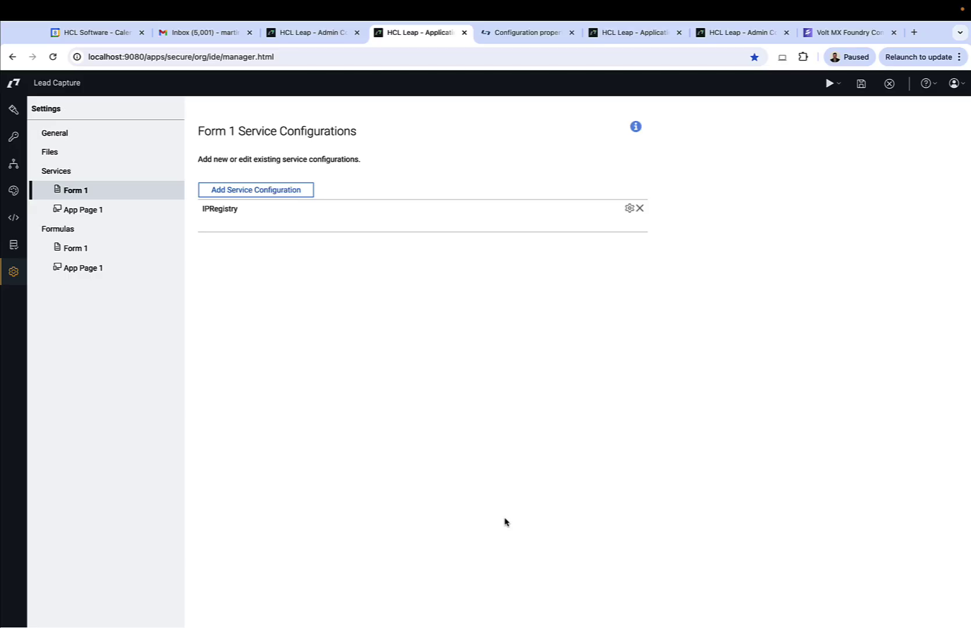
# Step: Start another Form 1 service configuration and switch its service catalog to Salesforce
pyautogui.click(257, 200)
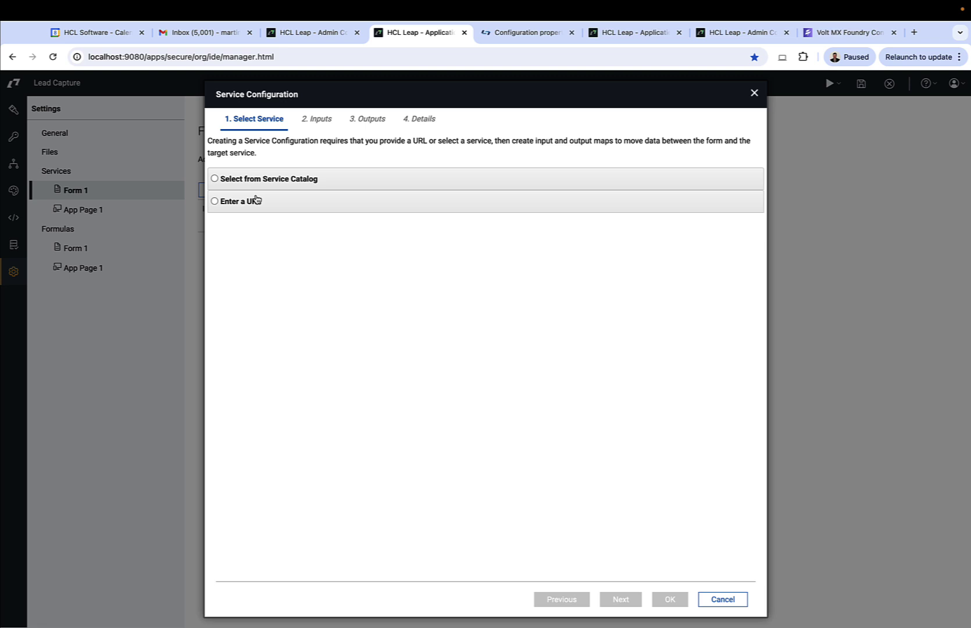
pyautogui.click(268, 181)
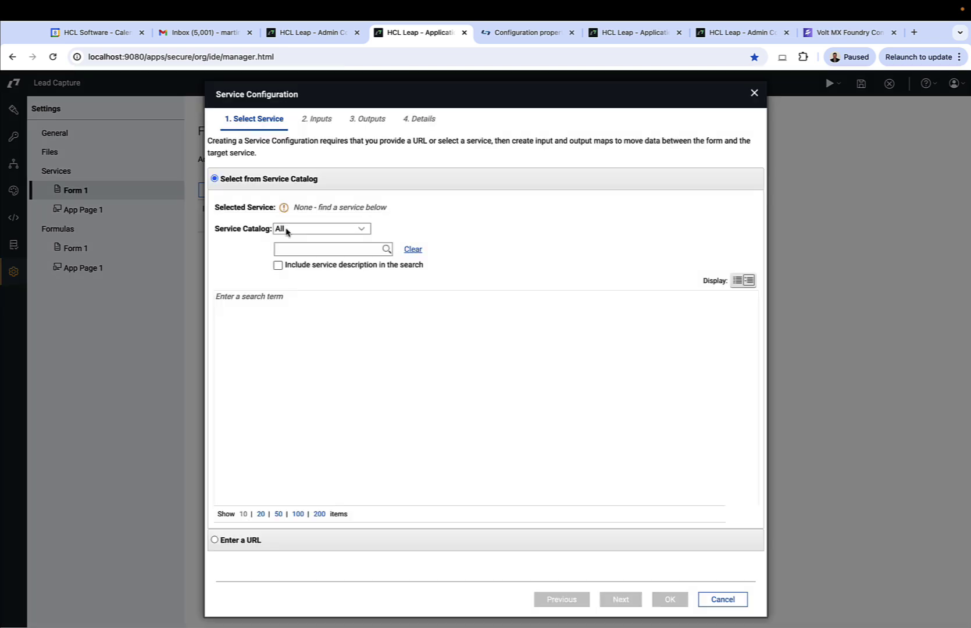
pyautogui.click(286, 229)
pyautogui.press('Escape')
pyautogui.press('Down')
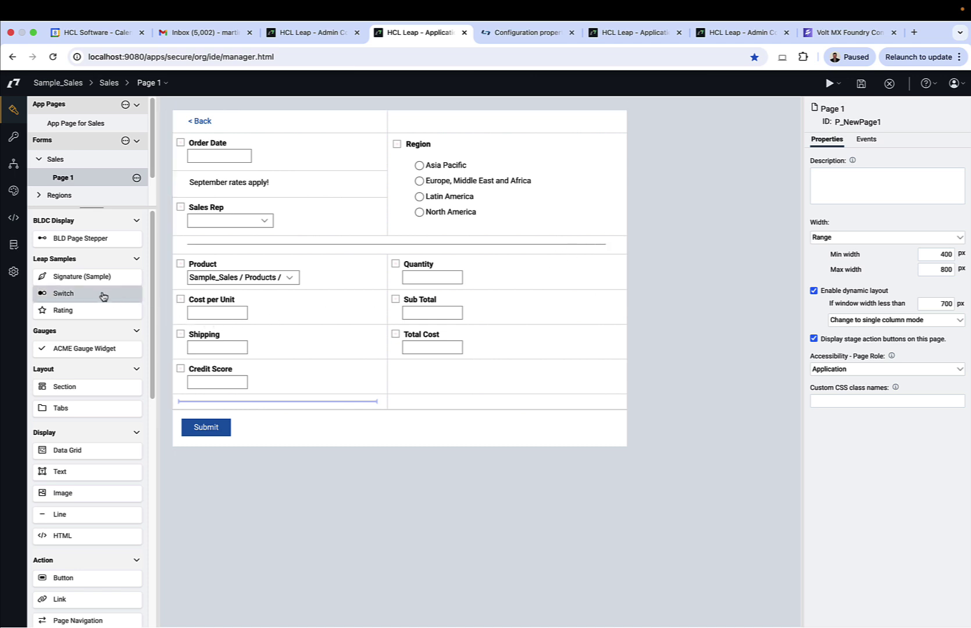
# Step: Place a Signature (Sample) widget below Credit Score and stretch it across the form width
pyautogui.moveTo(88, 278)
pyautogui.mouseDown()
pyautogui.moveTo(184, 406)
pyautogui.moveTo(199, 402)
pyautogui.mouseUp()
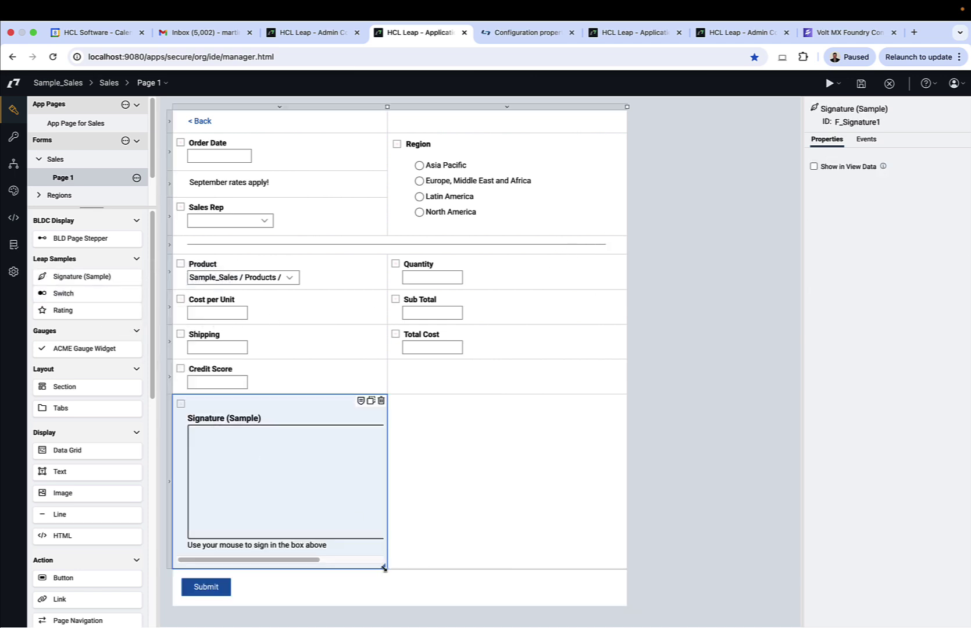
pyautogui.moveTo(383, 566); pyautogui.dragTo(420, 556)
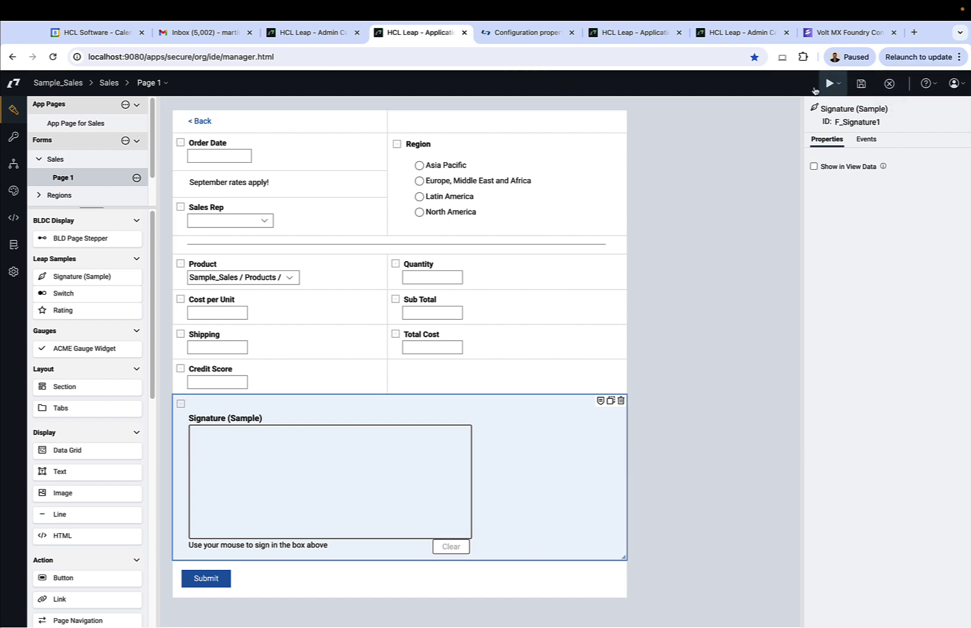
pyautogui.click(833, 84)
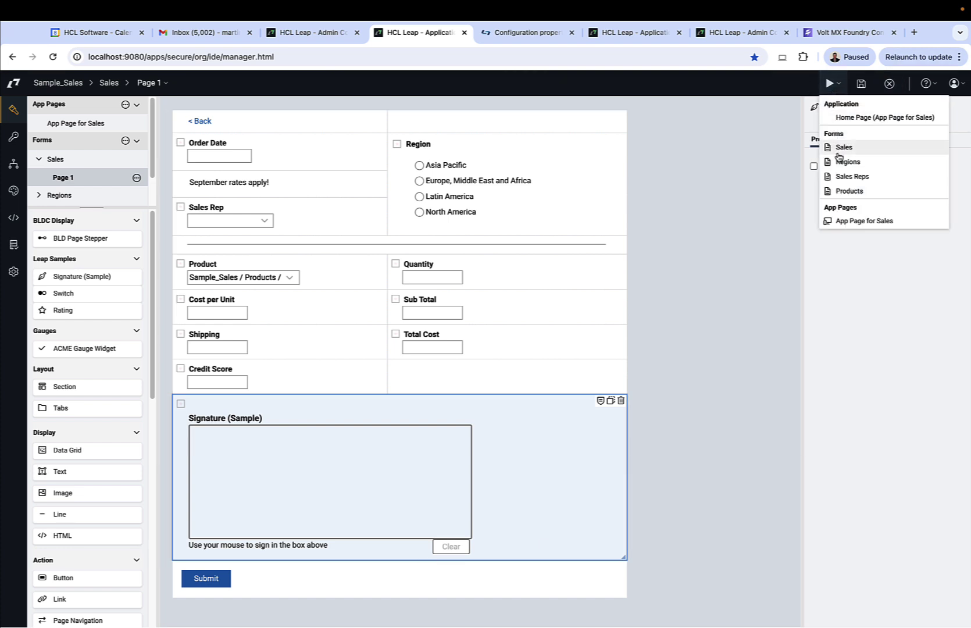